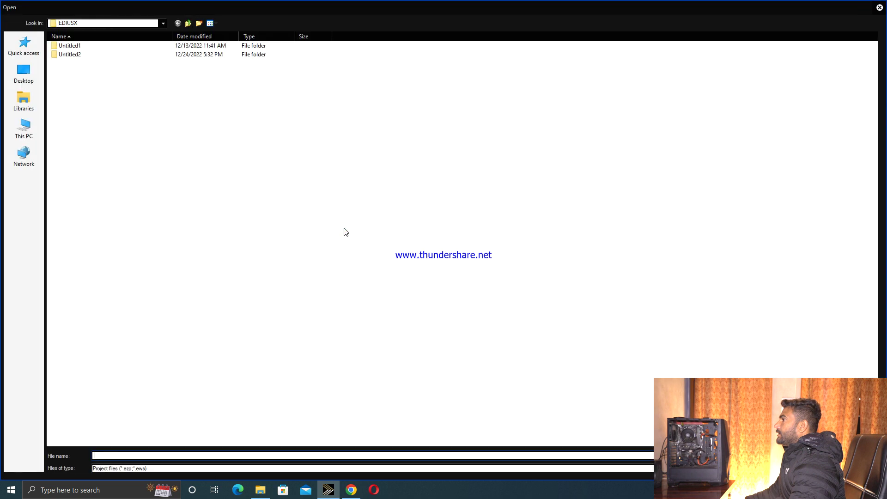
Open the AJAY PRO 2020-10 EDIUS project from the Desktop and dismiss the missing plug-in warning
click(36, 68)
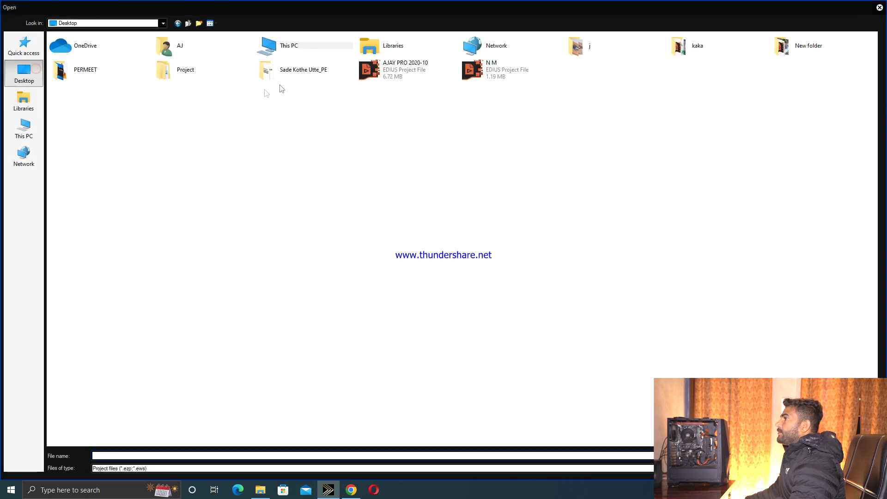
double_click(383, 69)
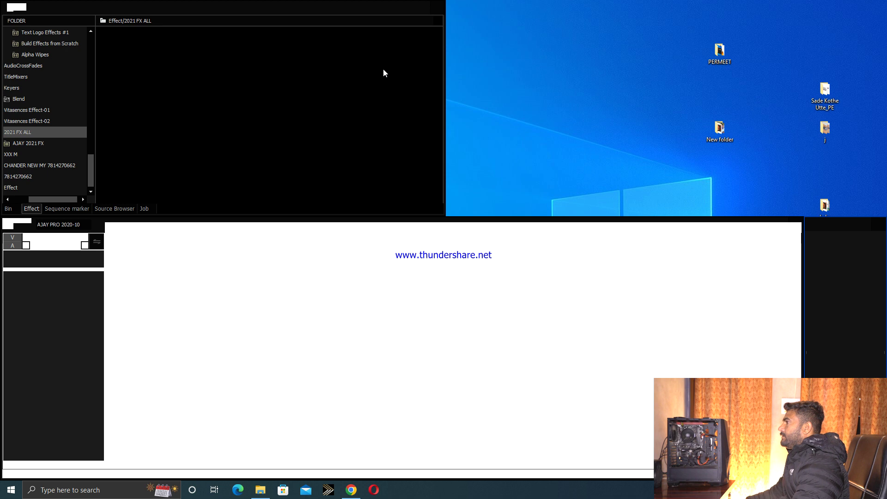
click(383, 73)
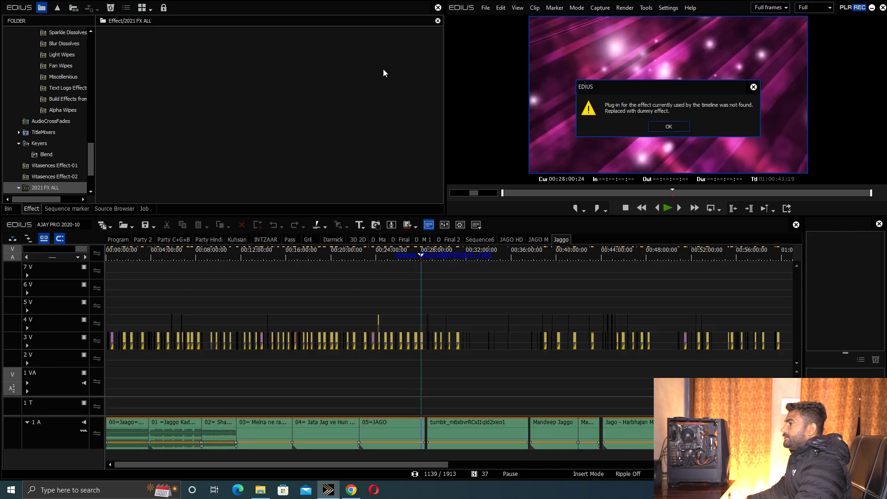
click(668, 128)
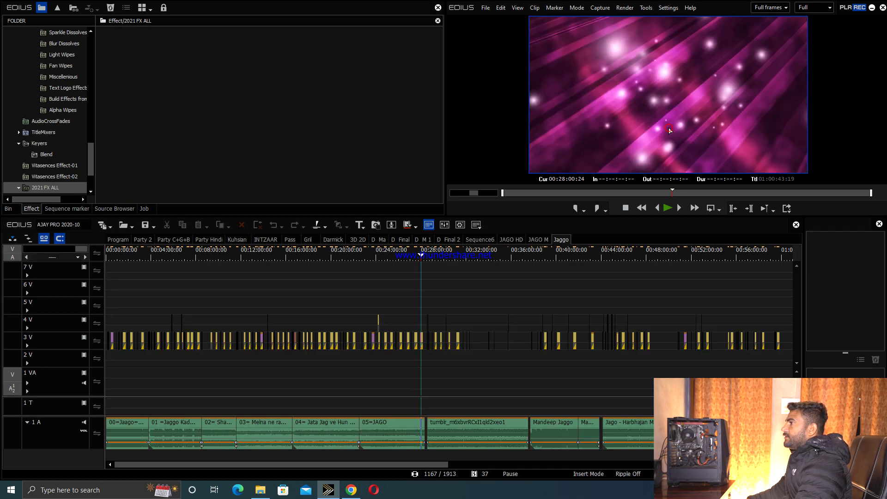
Create a new folder in the bin, add a new sequence inside it, and open that sequence in the timeline
click(9, 209)
right_click(68, 137)
click(70, 137)
right_click(190, 103)
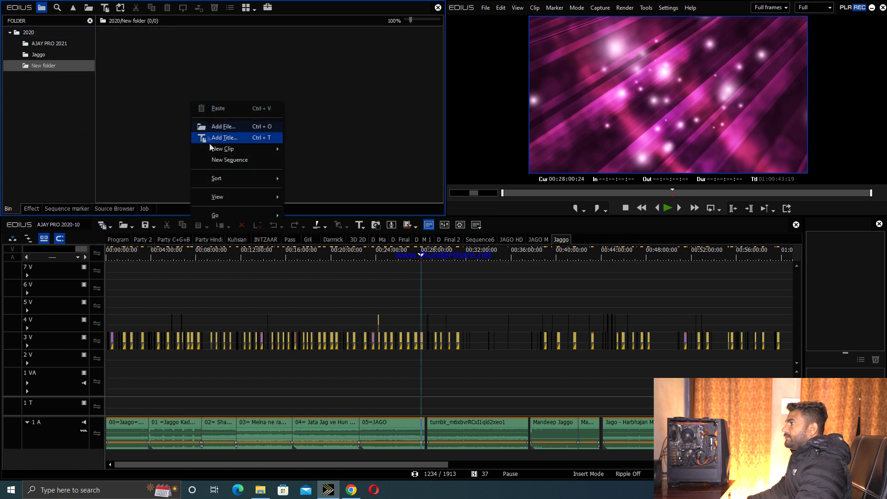
click(221, 160)
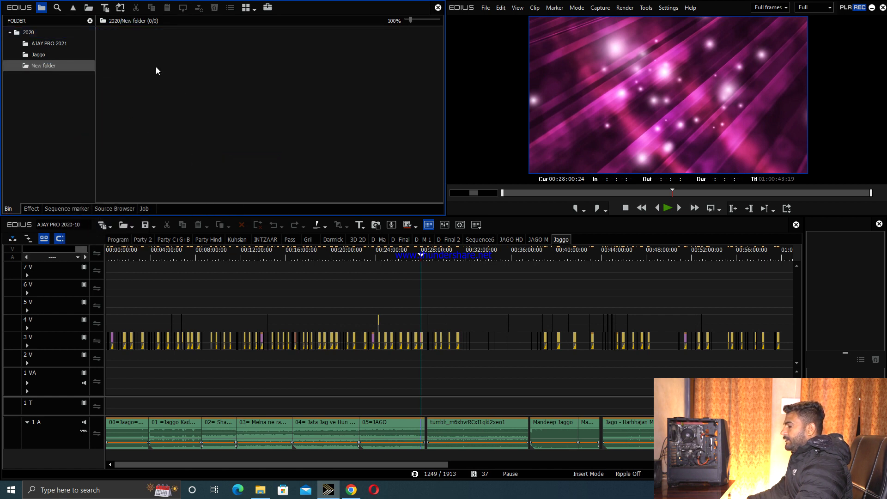
double_click(149, 68)
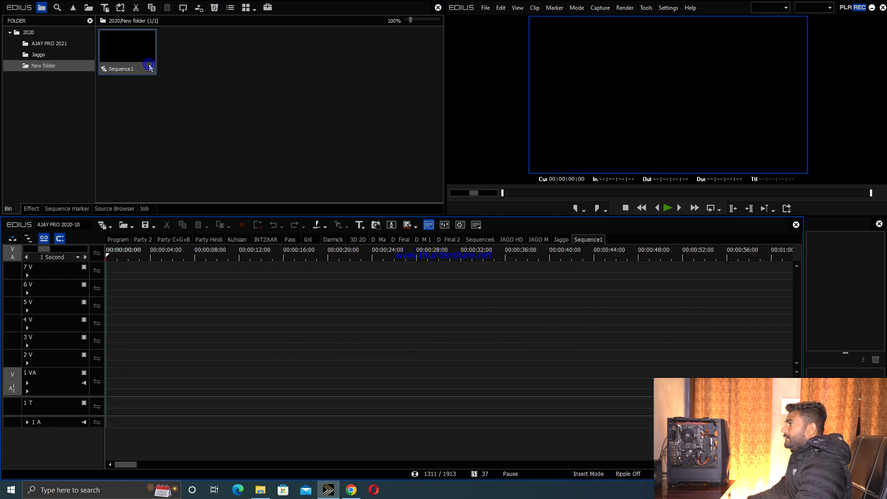
right_click(143, 374)
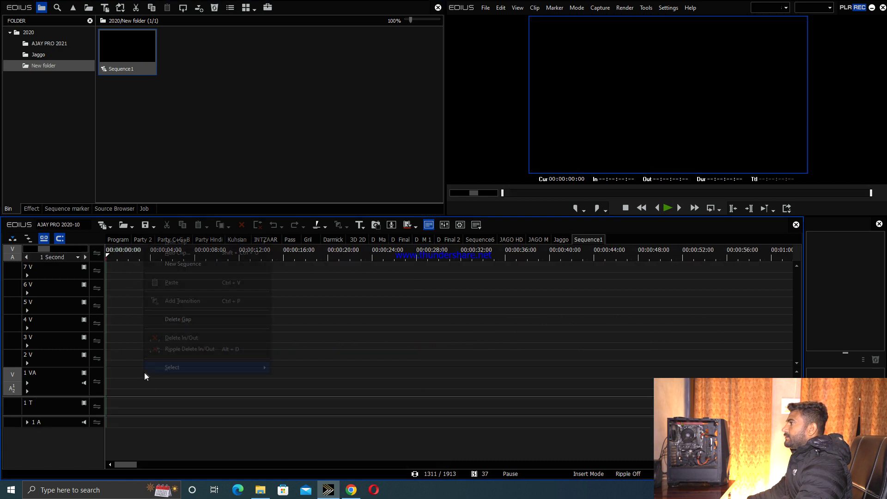
click(131, 338)
Import the MSP_9522 photo from the Desktop folder j into the bin and place it at the start of the 1 VA track
click(269, 79)
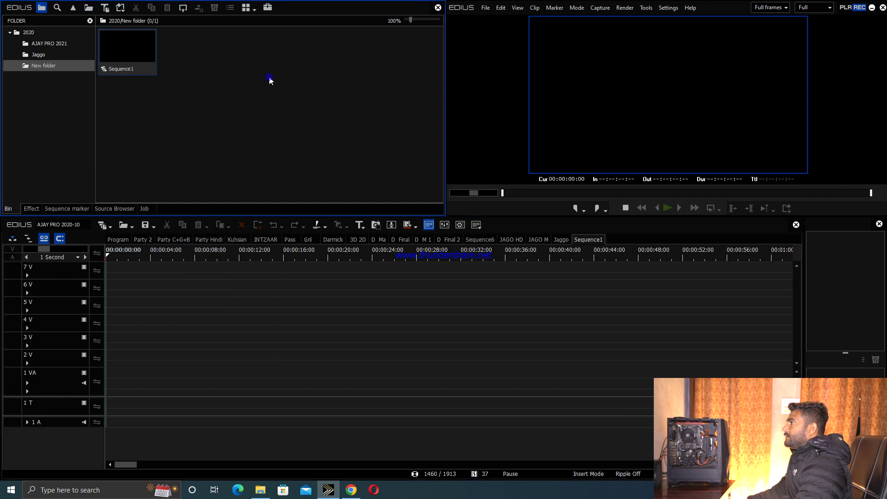
double_click(270, 80)
click(23, 77)
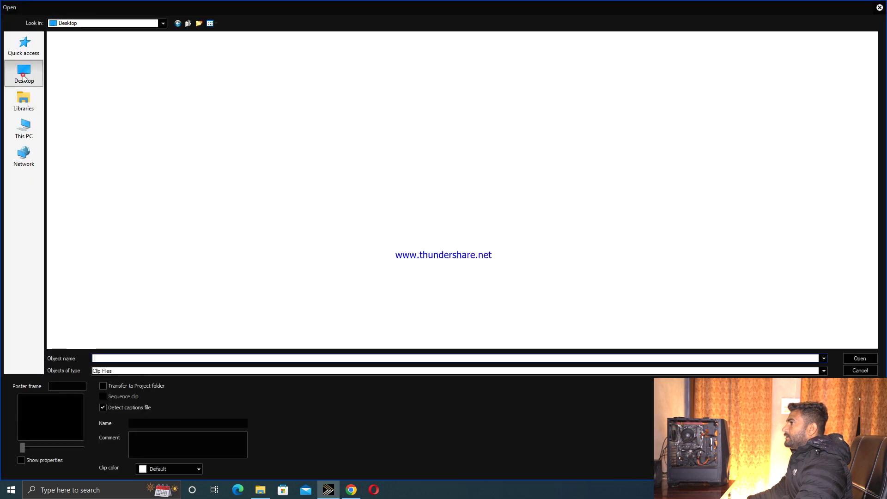
click(369, 96)
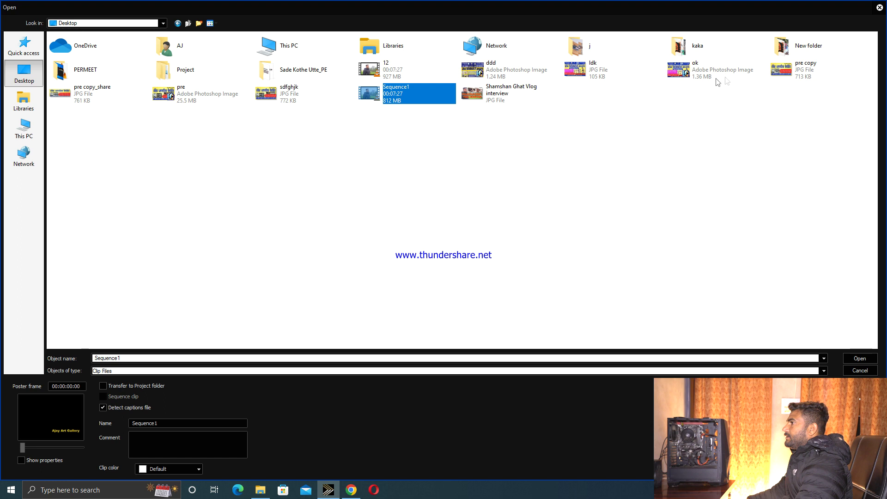
click(777, 71)
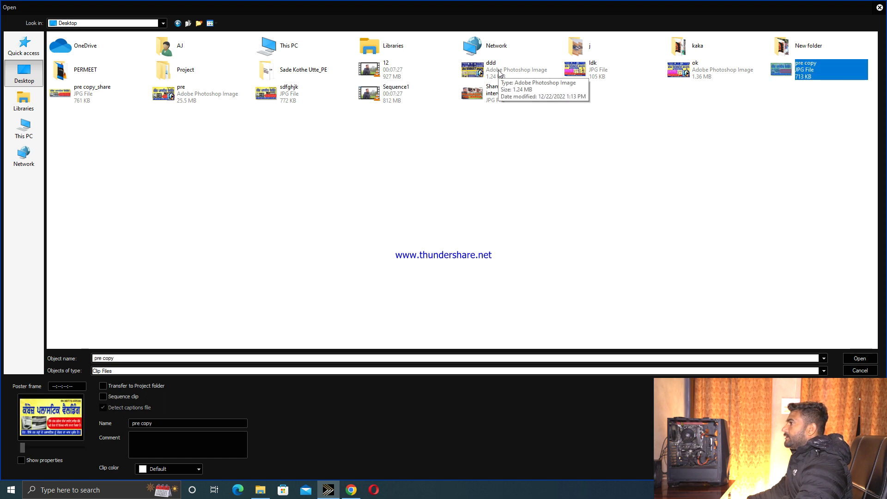
double_click(689, 44)
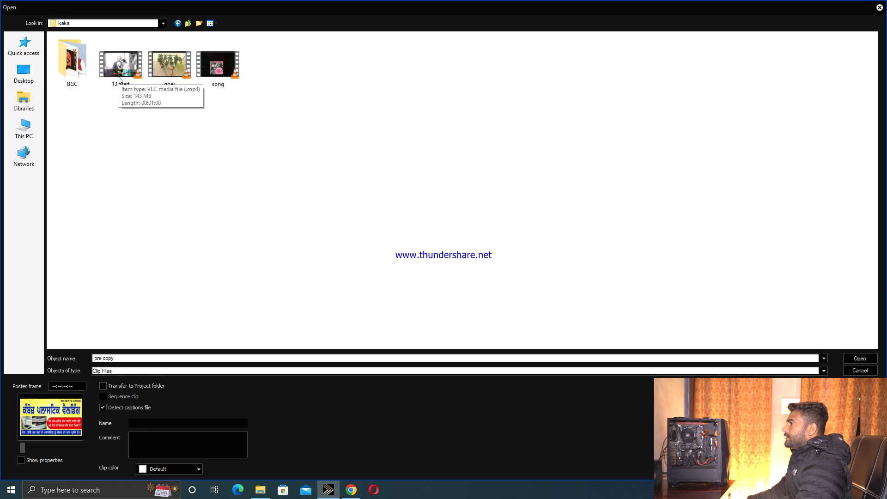
click(188, 23)
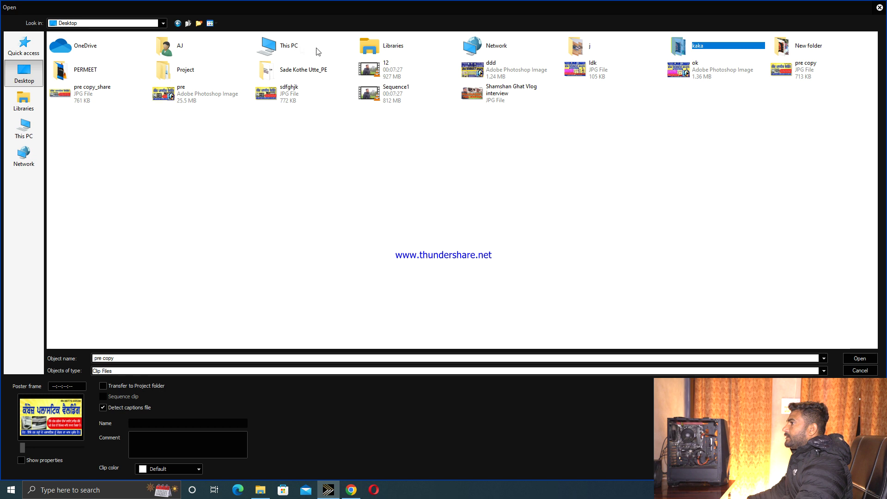
double_click(574, 52)
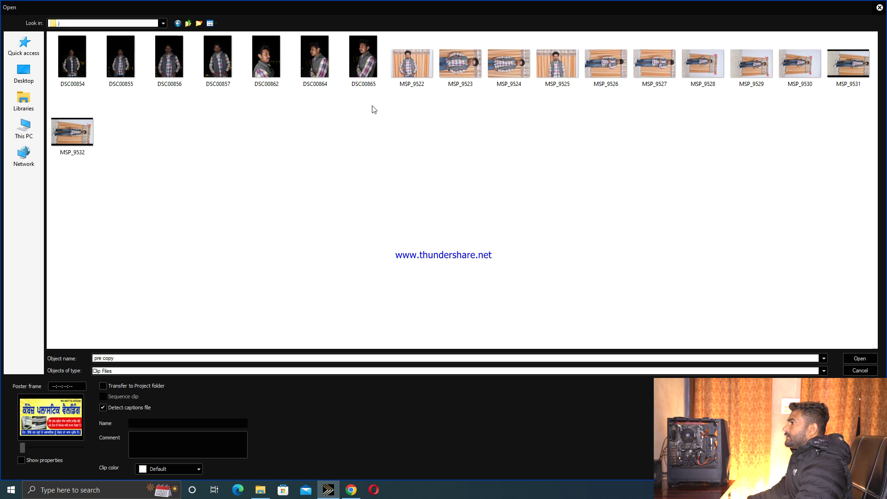
click(411, 63)
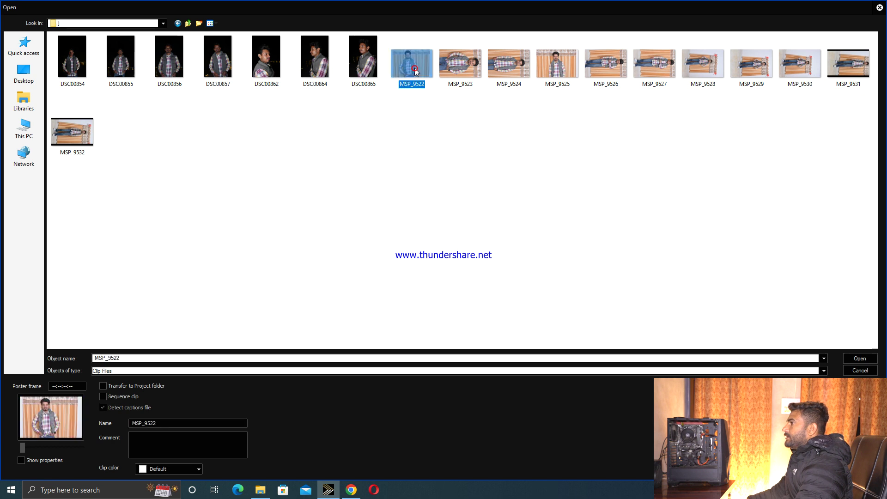
click(859, 358)
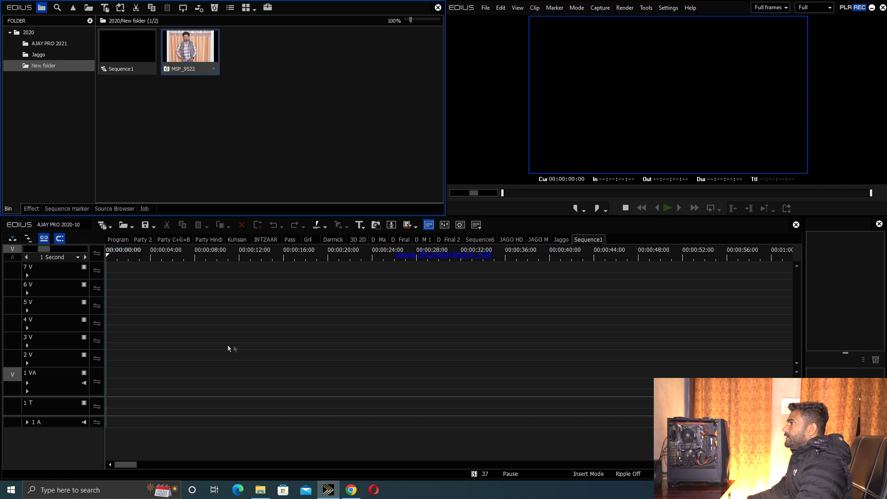
drag(191, 56, 110, 383)
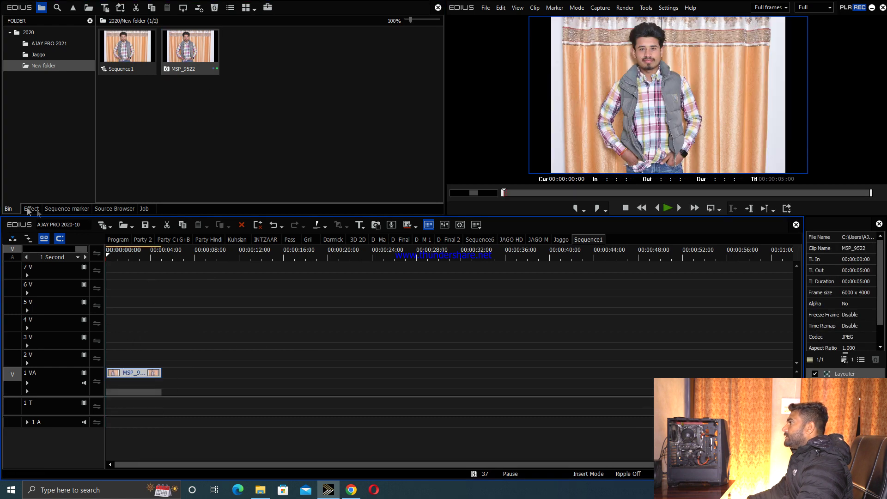
Apply the Soft Focus video filter to the MSP_9522 clip with Radius 48, Blur 89 and Brightness 31
click(27, 209)
drag(90, 158, 71, 49)
click(69, 46)
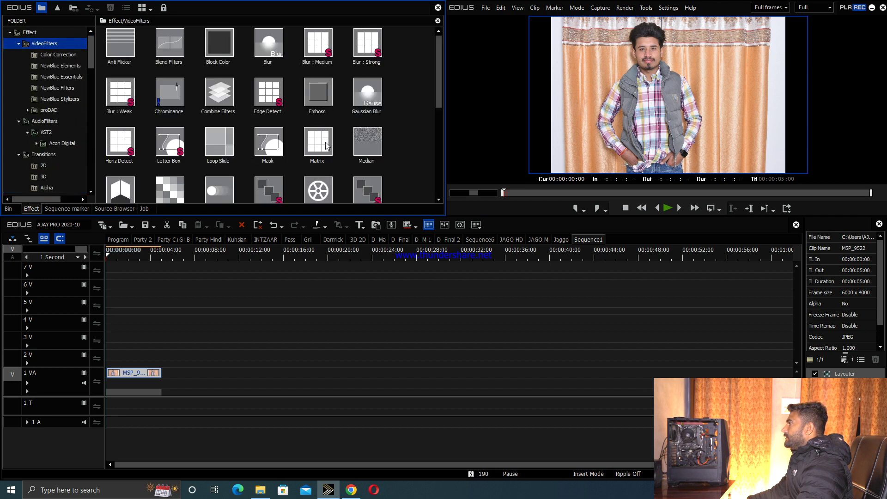
scroll(326, 145, down, 10)
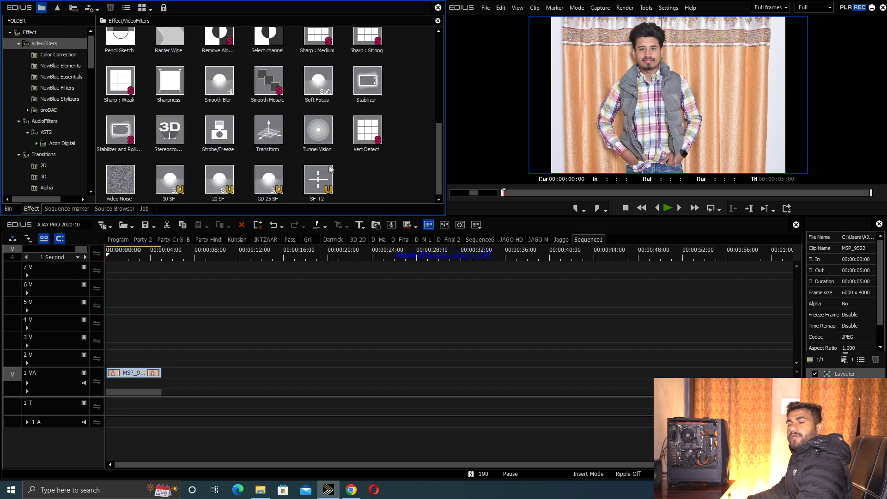
drag(317, 81, 134, 372)
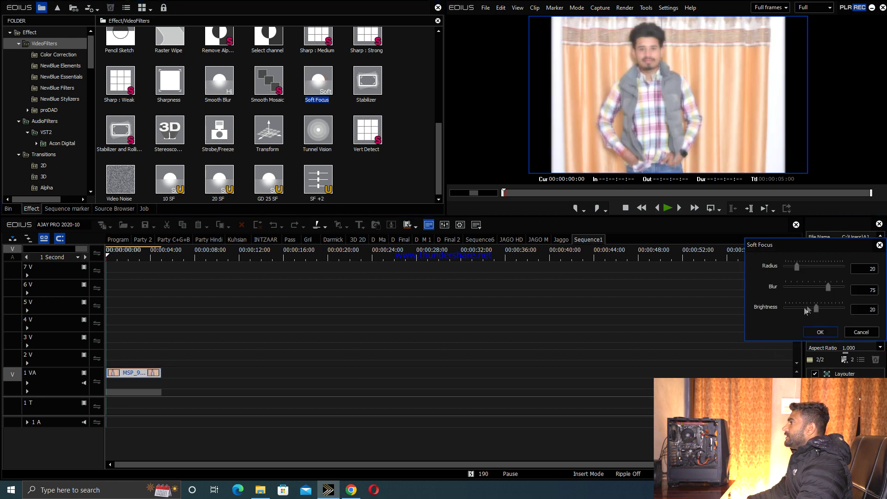
mouse_move(817, 310)
mouse_down()
mouse_move(830, 310)
mouse_move(816, 313)
mouse_up()
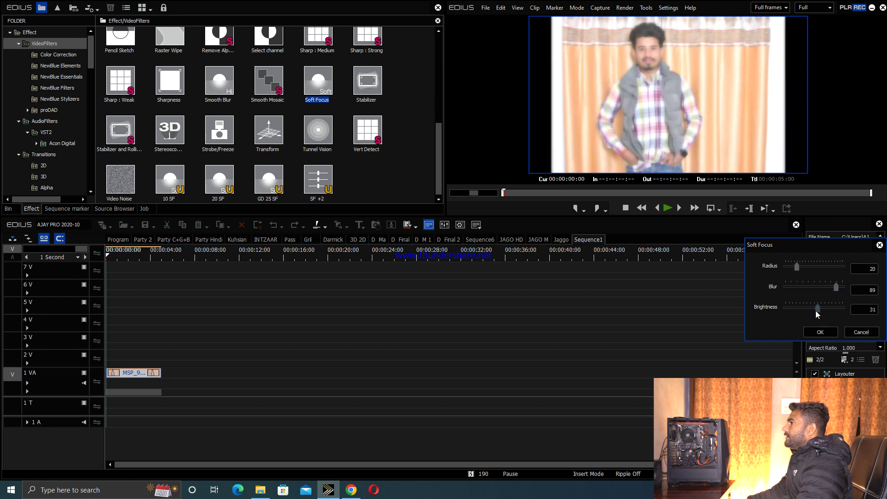
drag(801, 268, 814, 270)
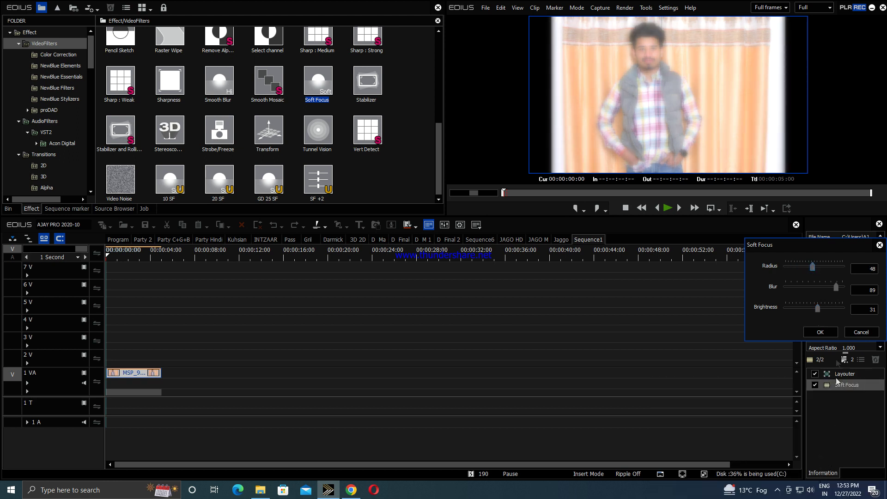
click(820, 332)
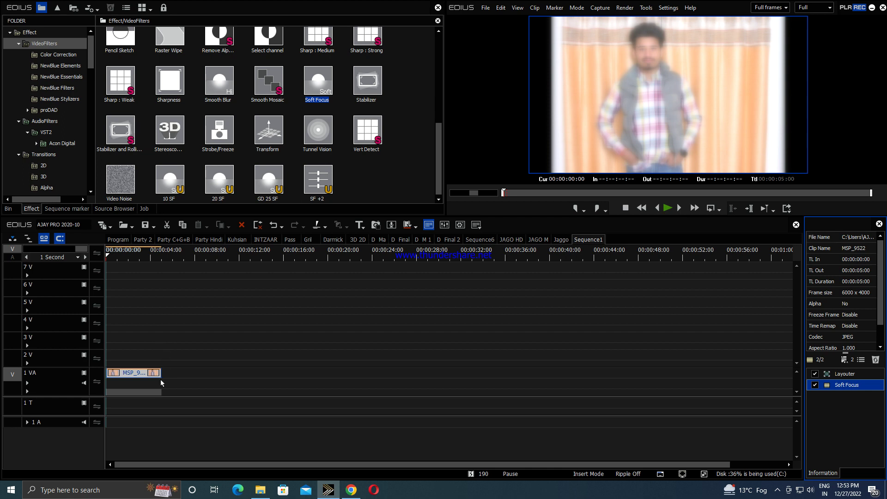
Extend the MSP_9522 clip on the 1 VA track to a duration of about 00:01:01:15
drag(165, 380, 721, 375)
key(ctrl+0)
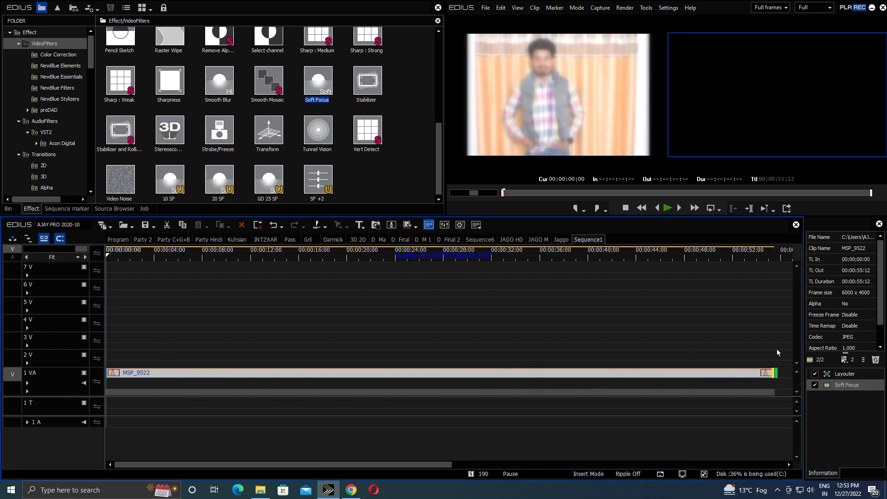
drag(781, 376, 854, 375)
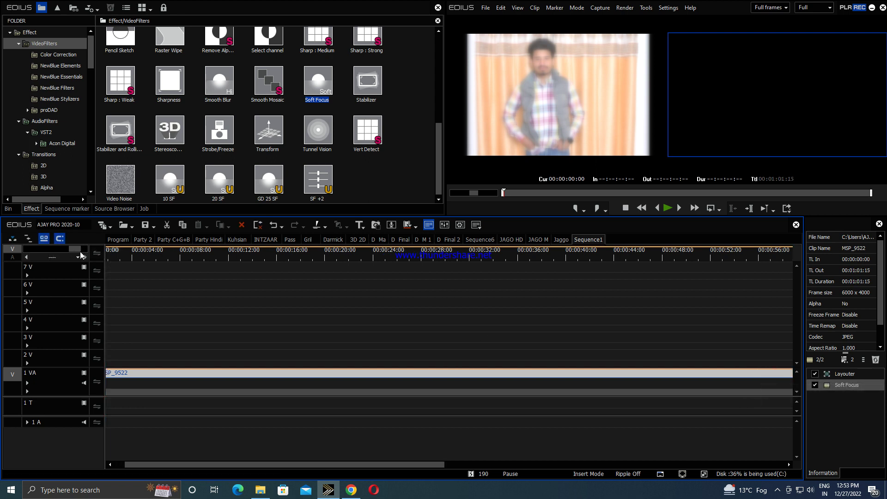
Copy the Dilber song together with all the clips above it from the Party Hindi sequence
click(115, 238)
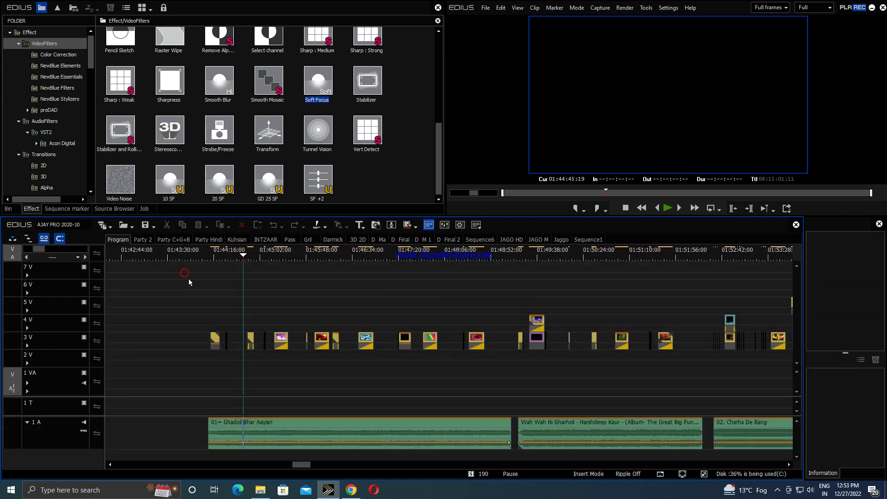
click(217, 240)
drag(156, 267, 333, 454)
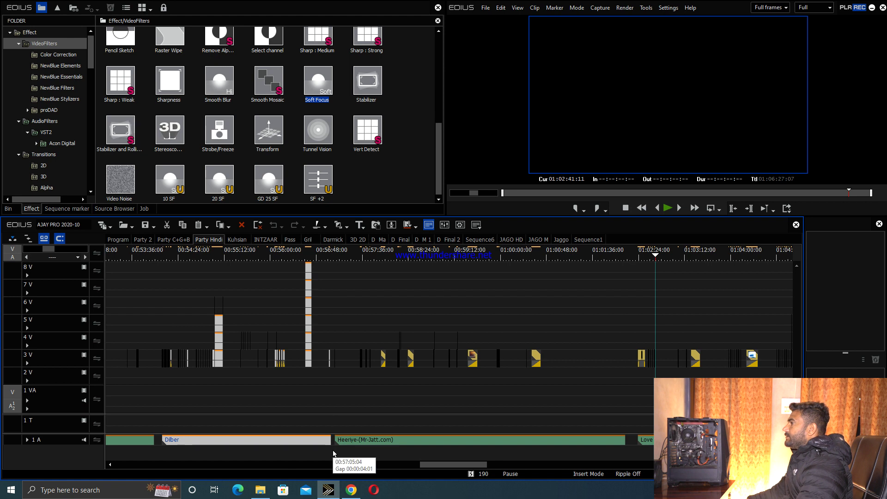
click(327, 491)
click(327, 492)
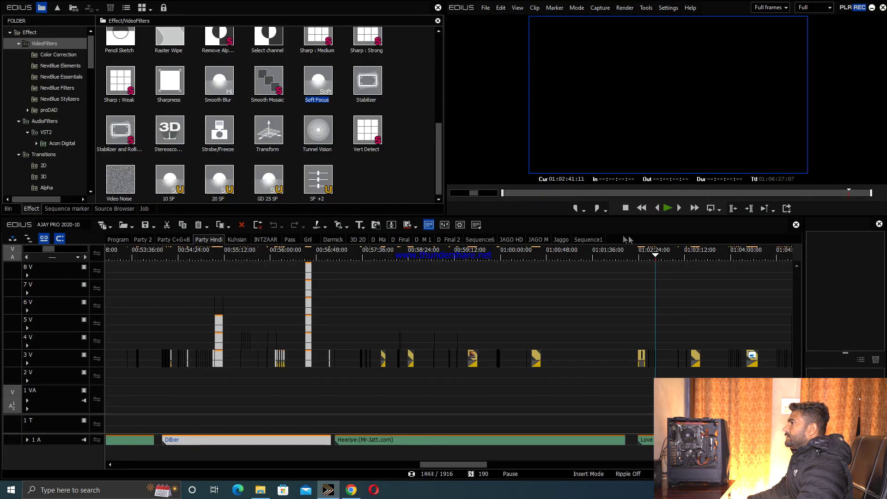
Paste the copied Dilber section at the start of Sequence1 and extend the MSP_9522 background clip to 00:02:56:06
click(598, 239)
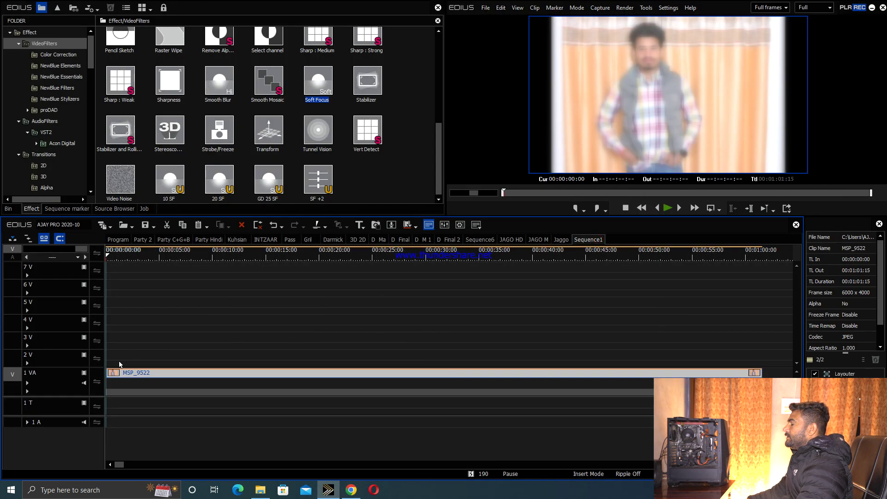
right_click(118, 354)
click(157, 265)
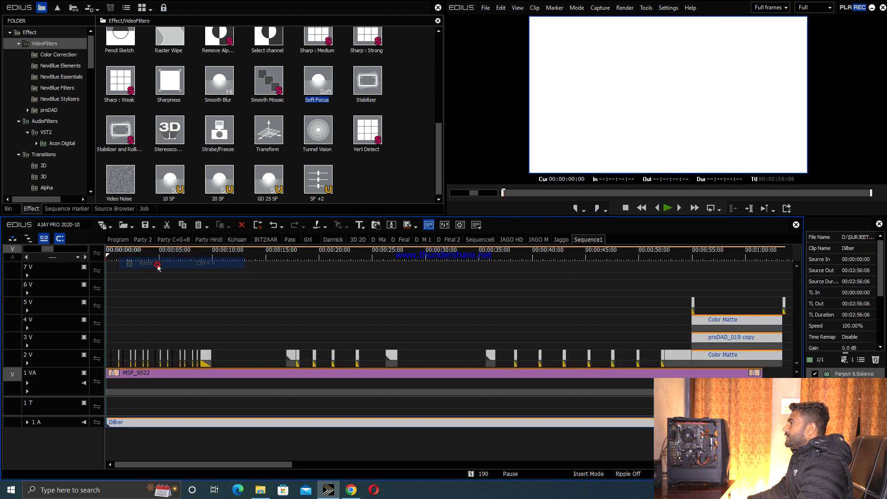
click(86, 257)
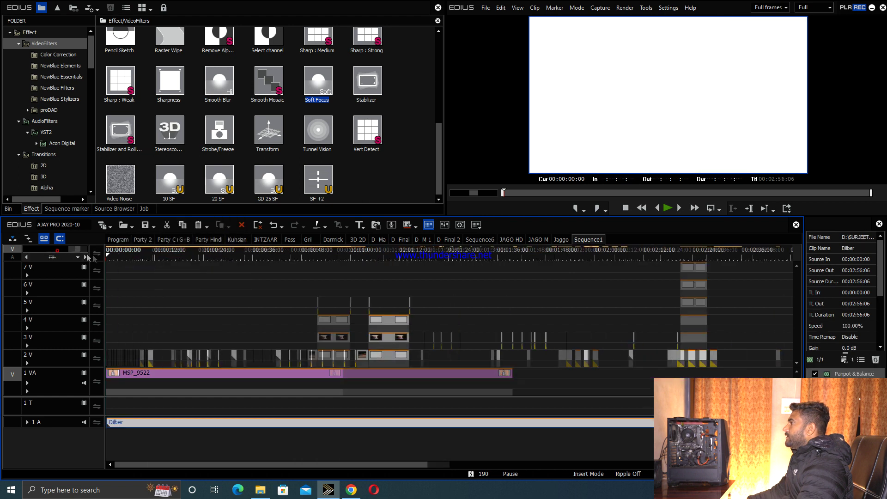
drag(347, 385, 239, 427)
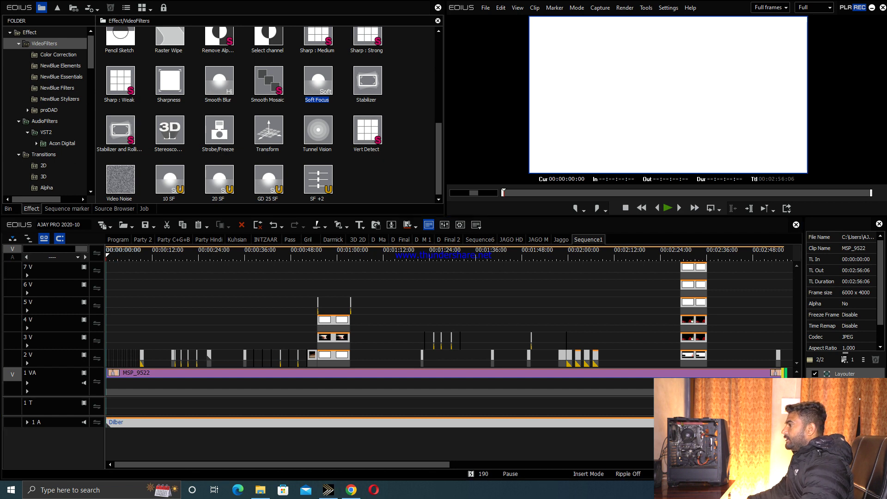
Play Sequence1 from the start, then move the playhead to about 00:01:21:19 to check the pasted effects over the background
click(667, 208)
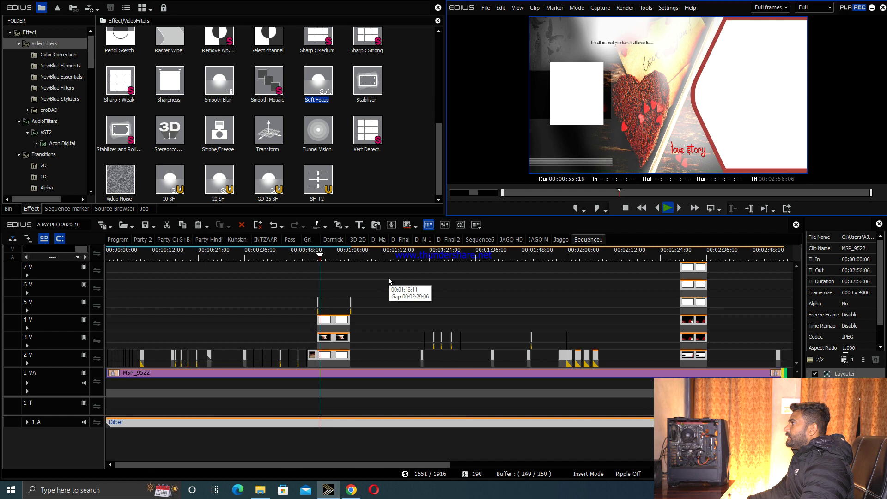
click(420, 261)
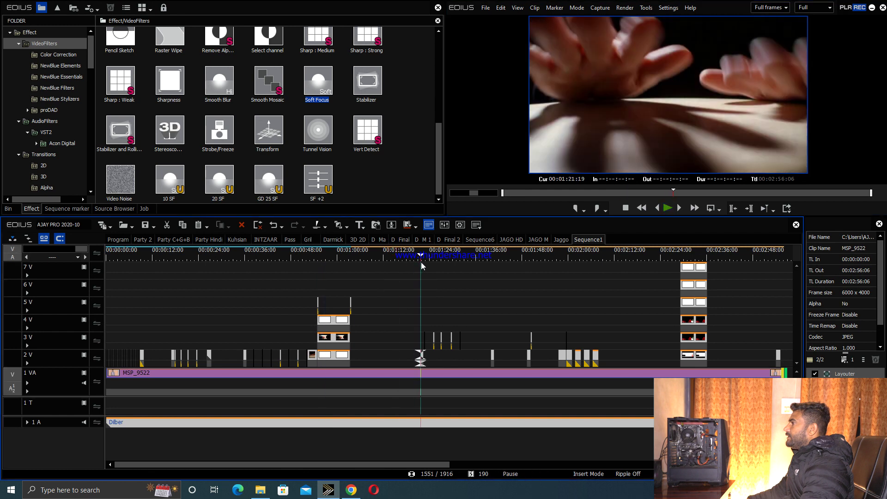
Play Sequence1 from 00:01:21:19 to about 00:01:30:14 to check the soft-focused background under the pasted effects
click(666, 208)
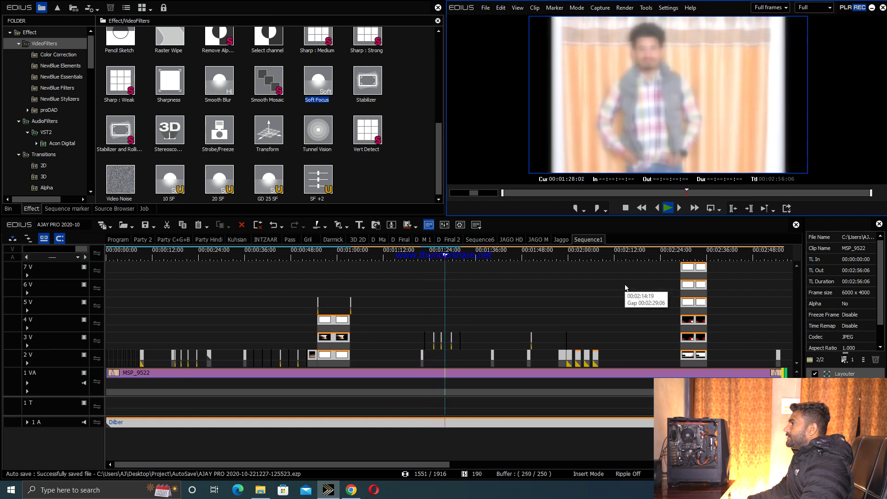
click(667, 208)
click(78, 248)
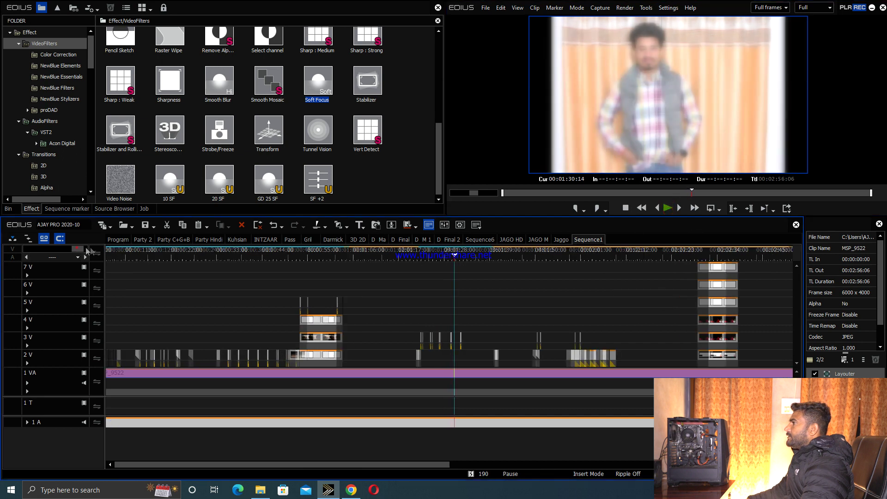
Examine the full timelines of the Program, Party 2, Party C+G+B and Party Hindi sequences for their song templates
click(119, 240)
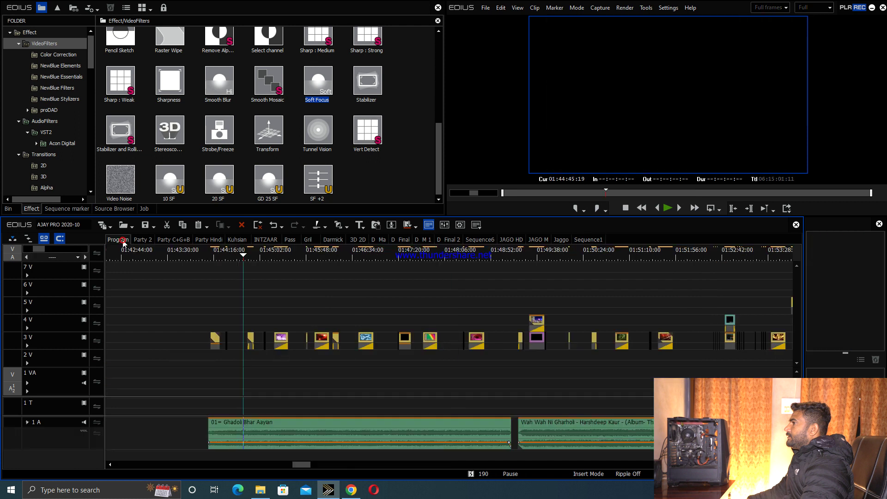
drag(223, 264, 769, 298)
click(141, 240)
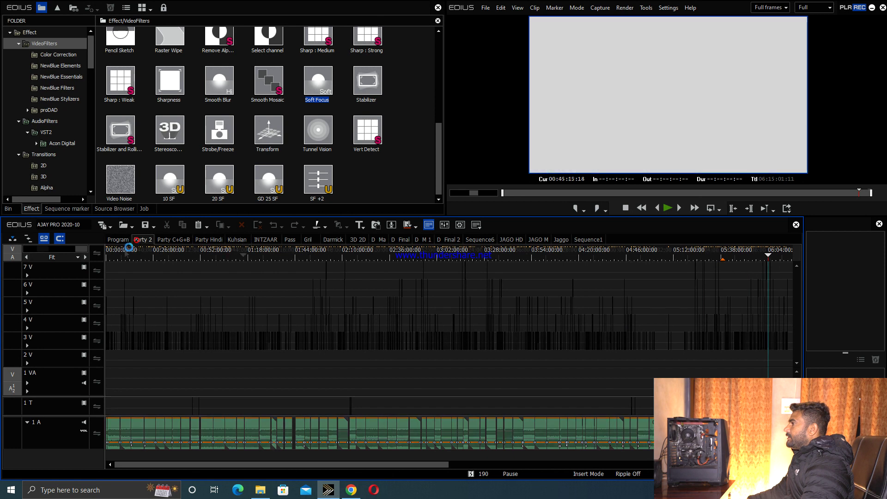
click(84, 248)
drag(185, 336, 767, 318)
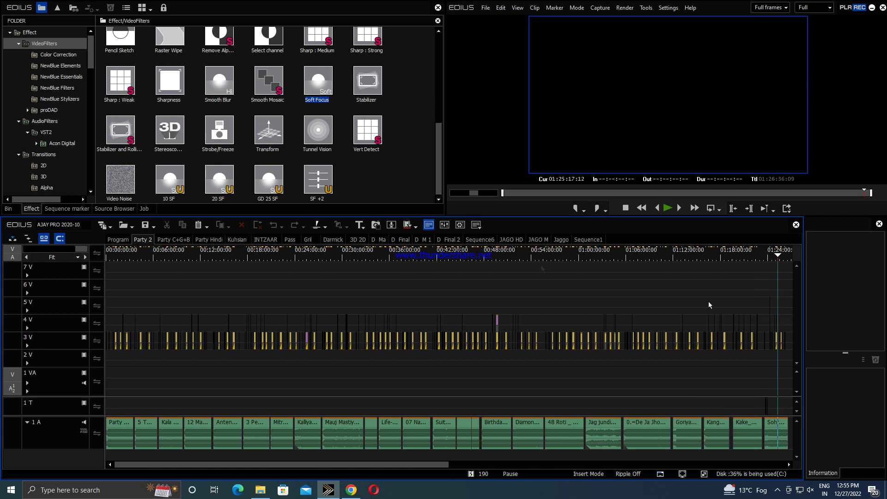
click(158, 240)
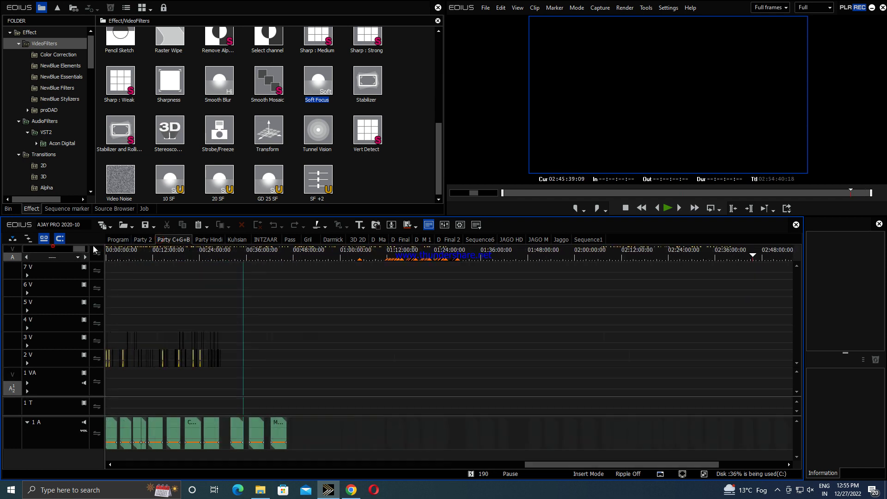
click(213, 239)
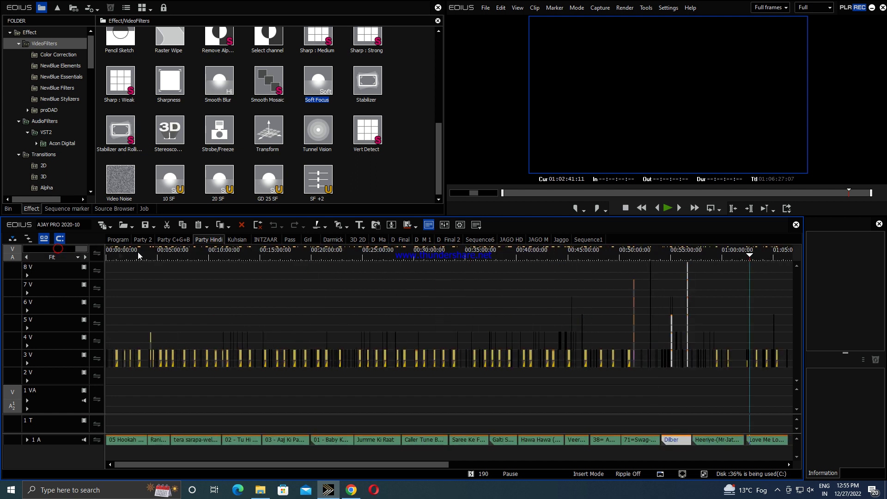